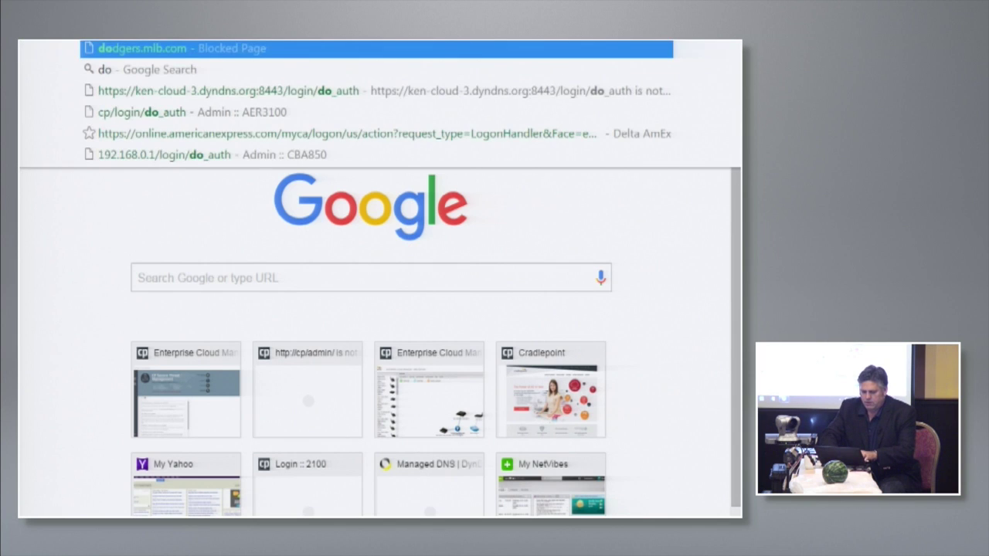
Load dodgers.mlb.com to confirm the router blocks it, then return to the router admin tab.
type("d")
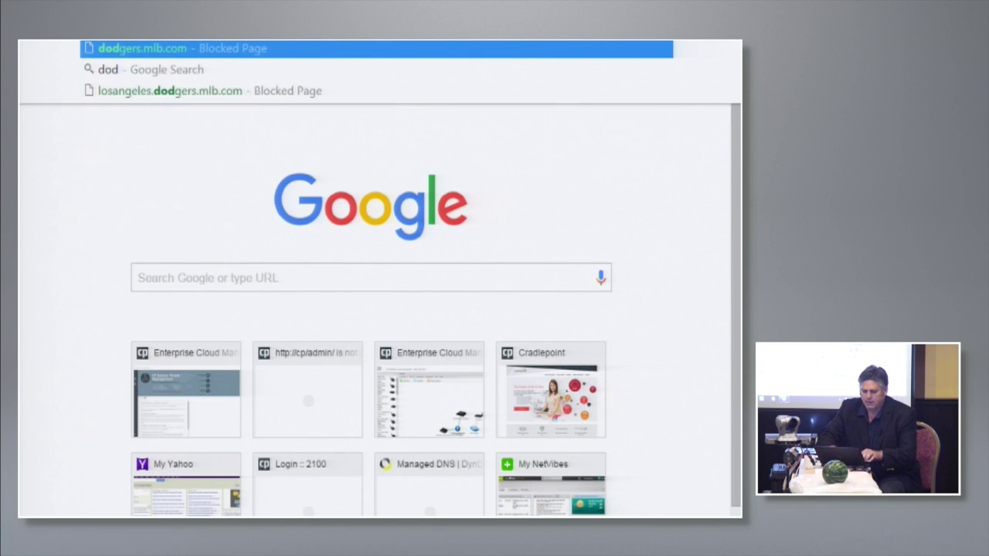
key("Right")
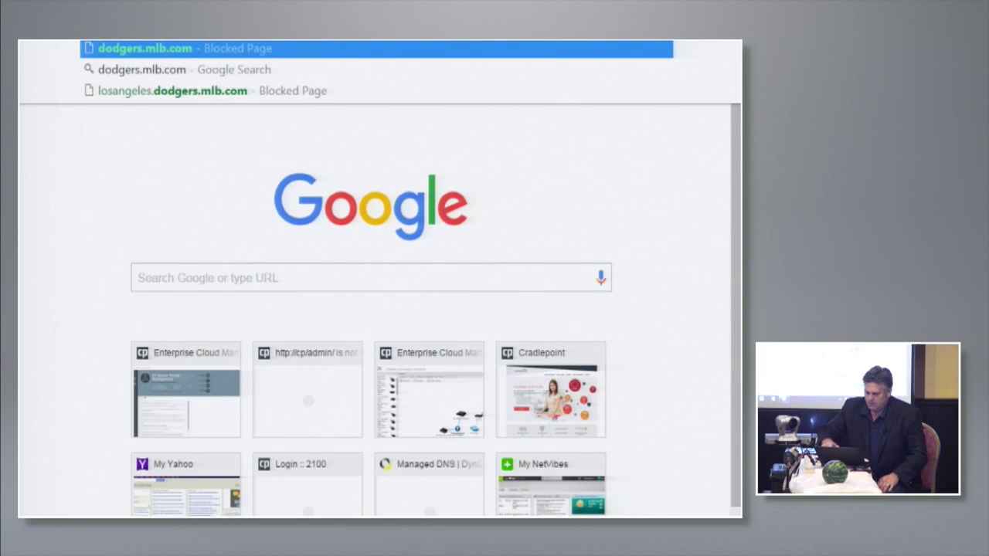
key("Return")
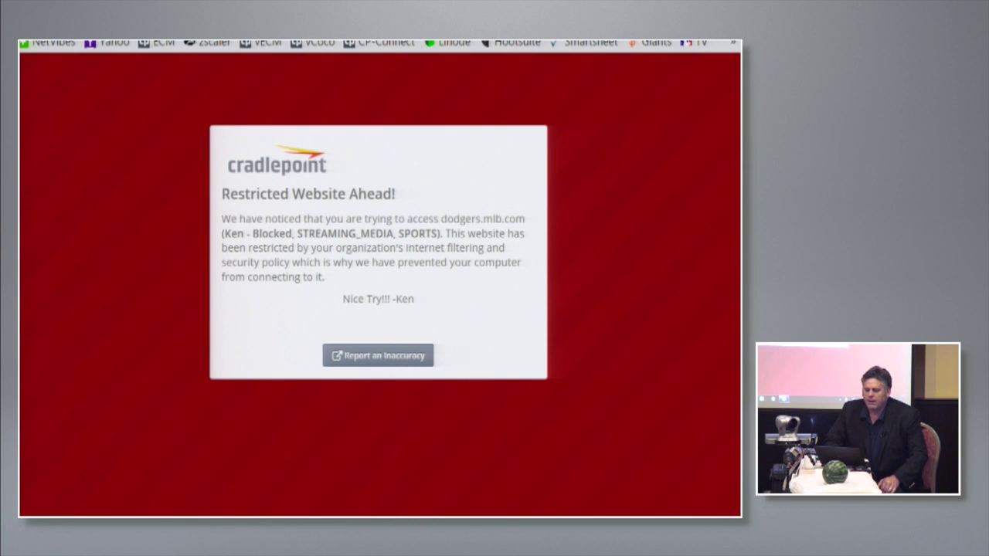
key("ctrl+Tab")
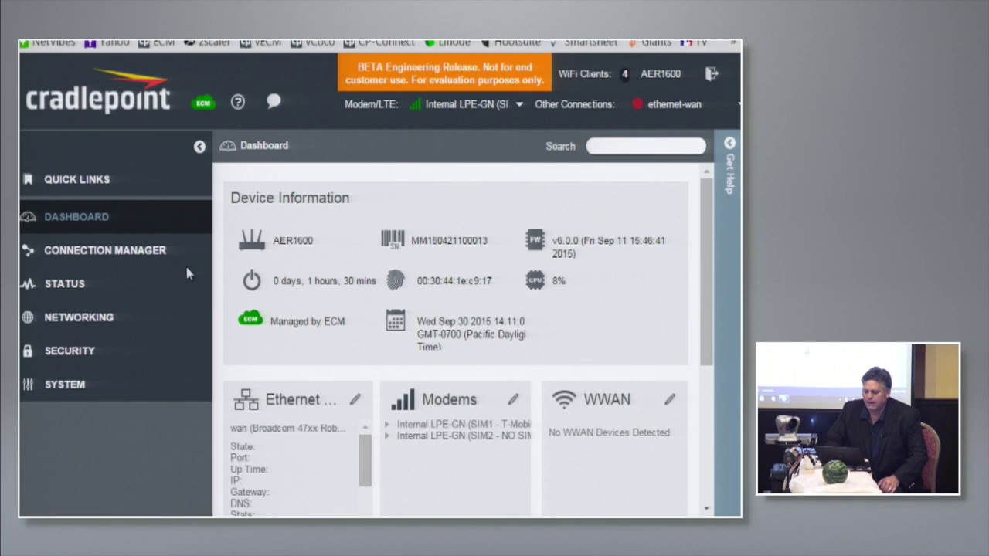
Go full screen and view the Connection Manager's WAN profiles, with LTE connected and Ethernet unplugged.
key("F11")
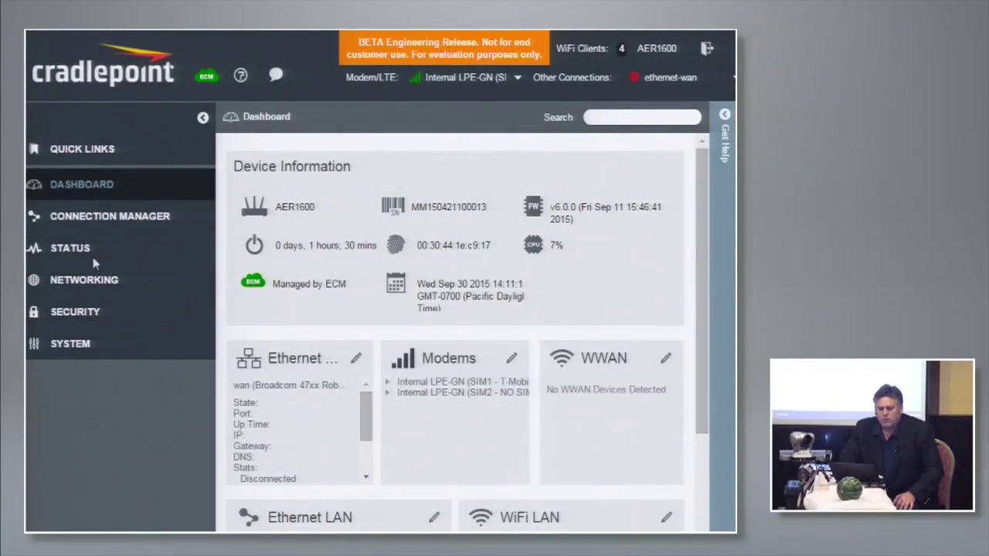
left_click(105, 221)
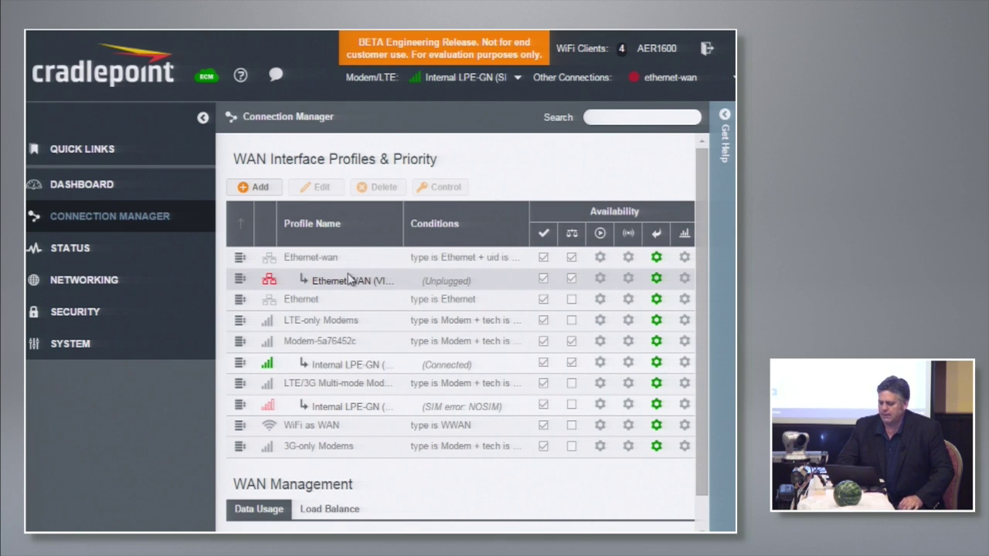
Navigate to Security > Content Filtering > Cloud-Based Filtering to view the Zscaler TLS tunnel settings.
left_click(63, 250)
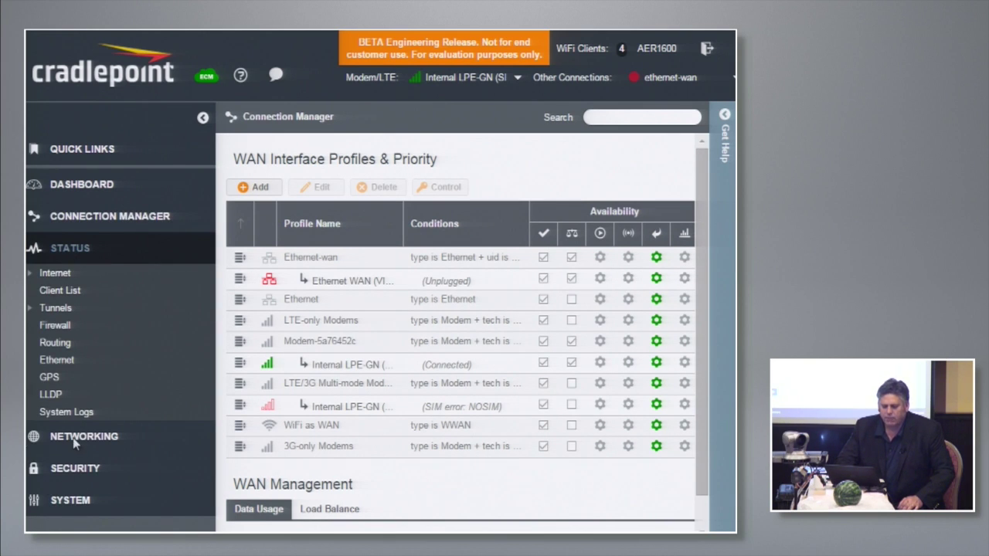
left_click(71, 469)
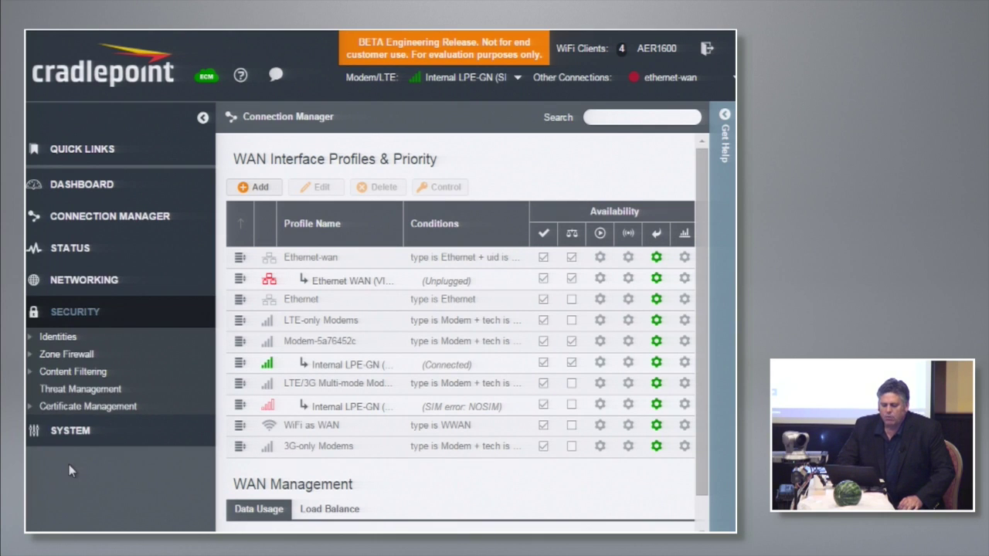
left_click(69, 372)
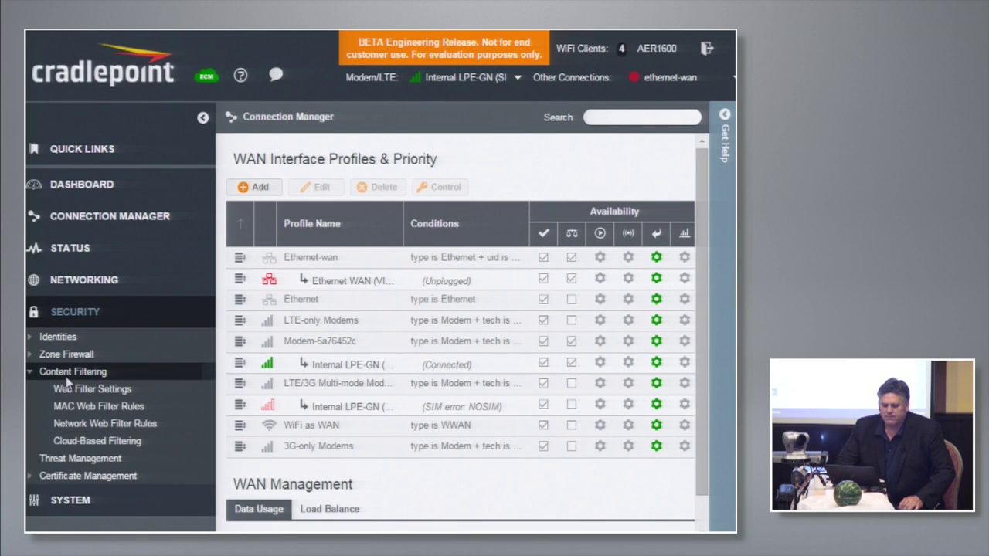
left_click(81, 439)
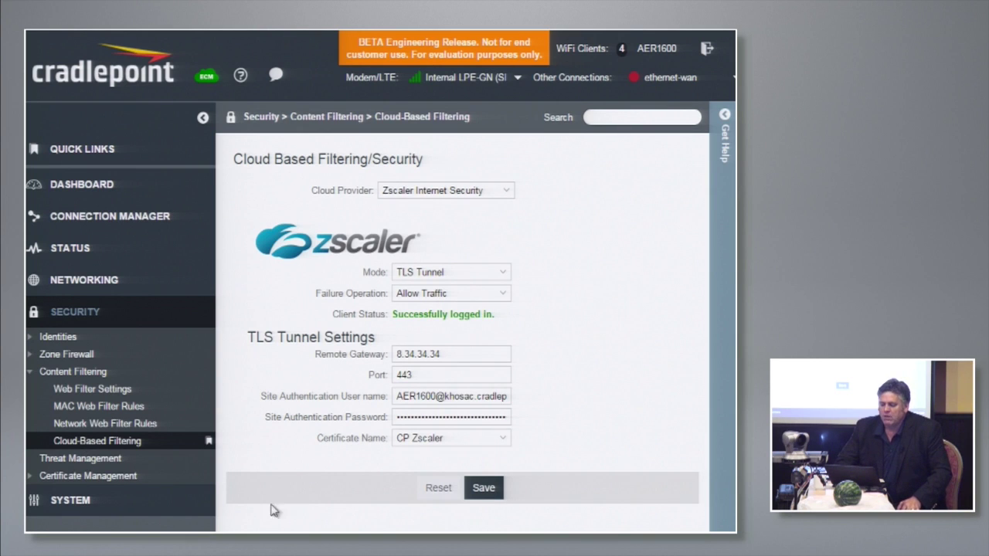
left_click(503, 275)
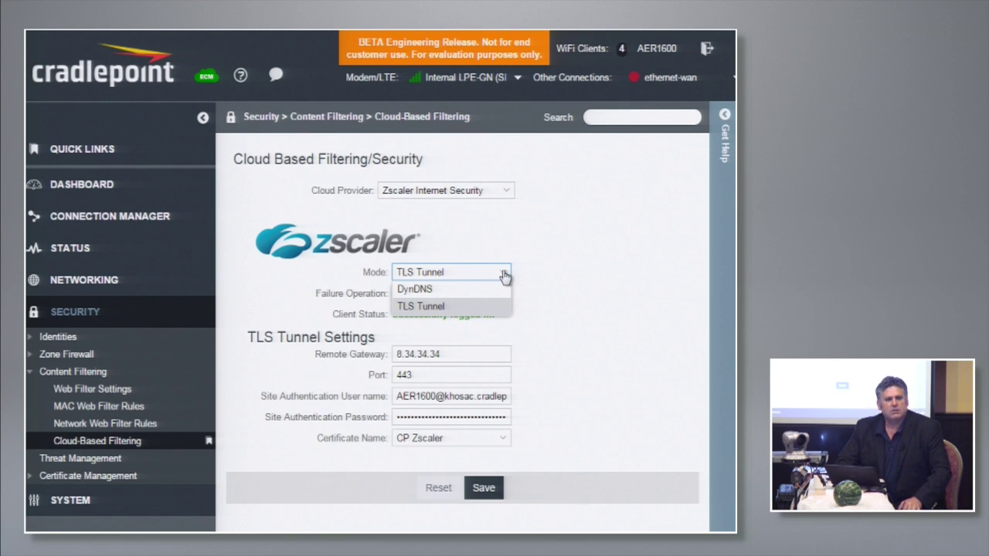
left_click(545, 254)
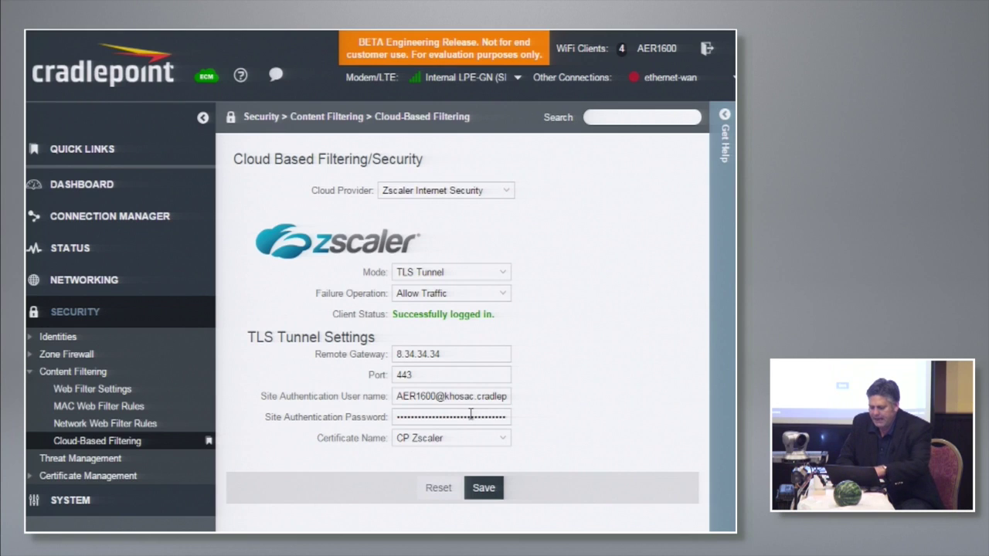
Leave full screen and switch to the Zscaler dashboard showing 39 allowed, 0 blocked.
key("F11")
left_click(261, 39)
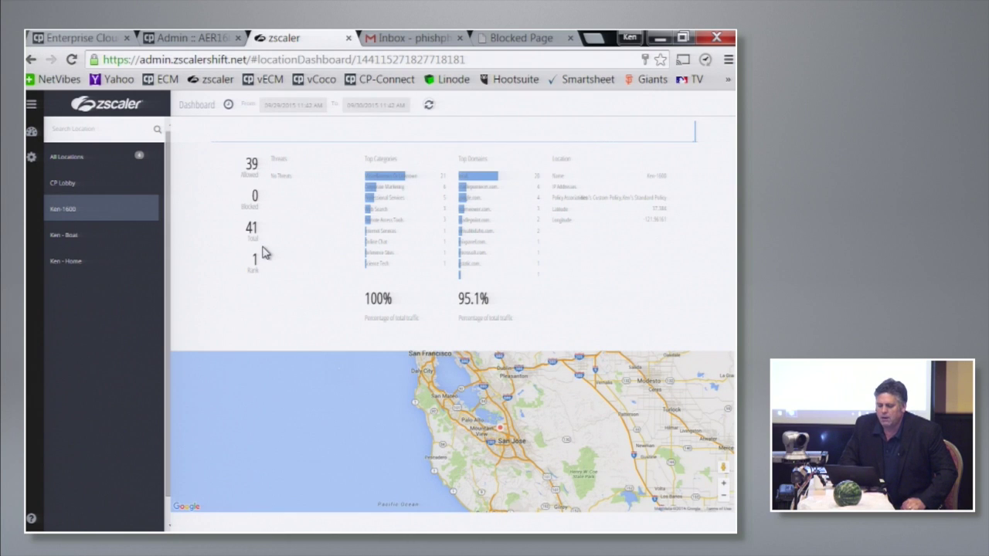
Clear the bad-credentials error and sign back into Zscaler from a fresh tab using saved credentials.
key("F5")
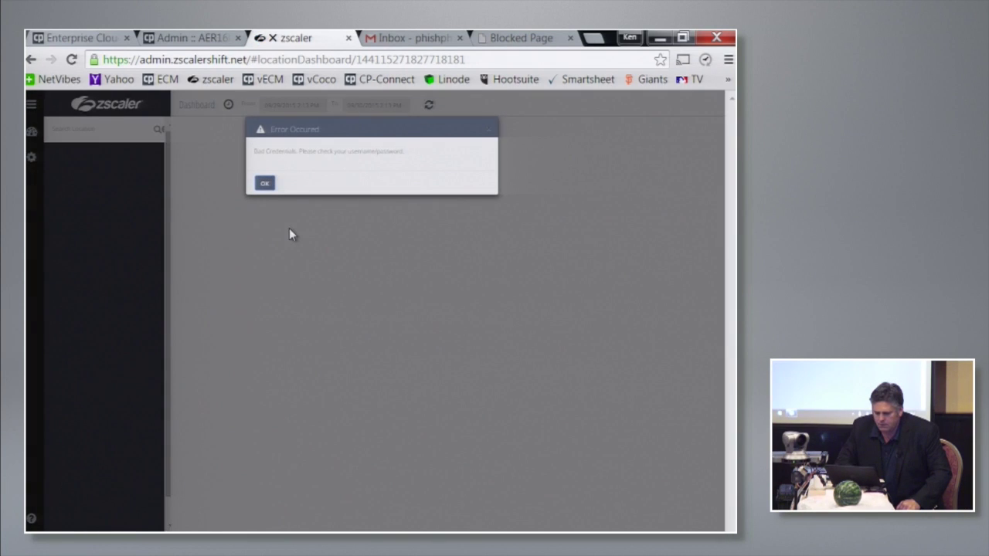
left_click(264, 184)
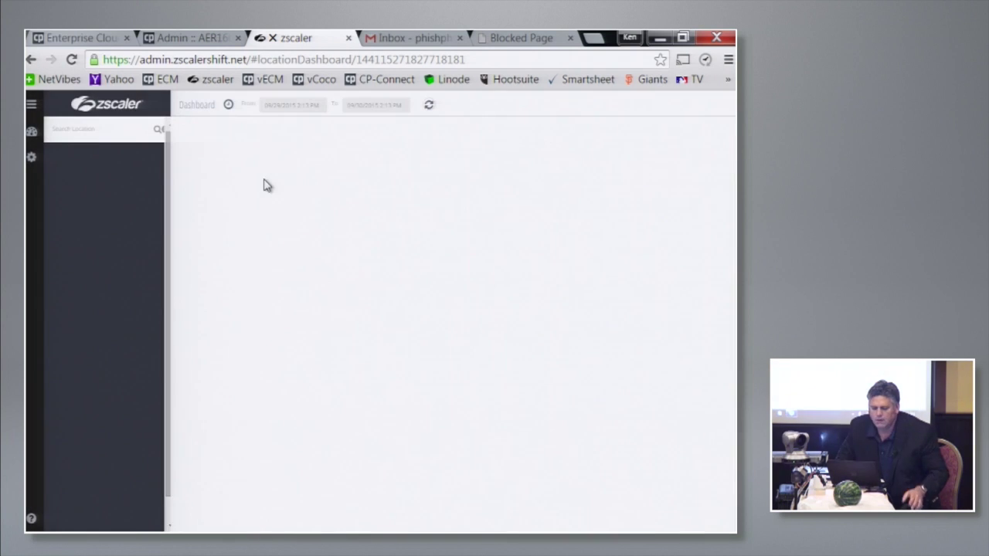
left_click(348, 38)
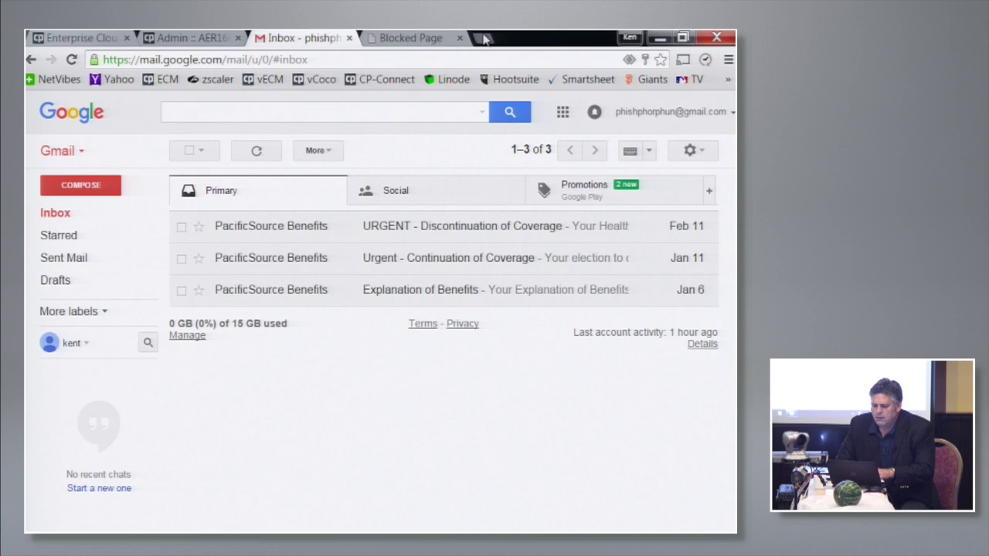
left_click(482, 38)
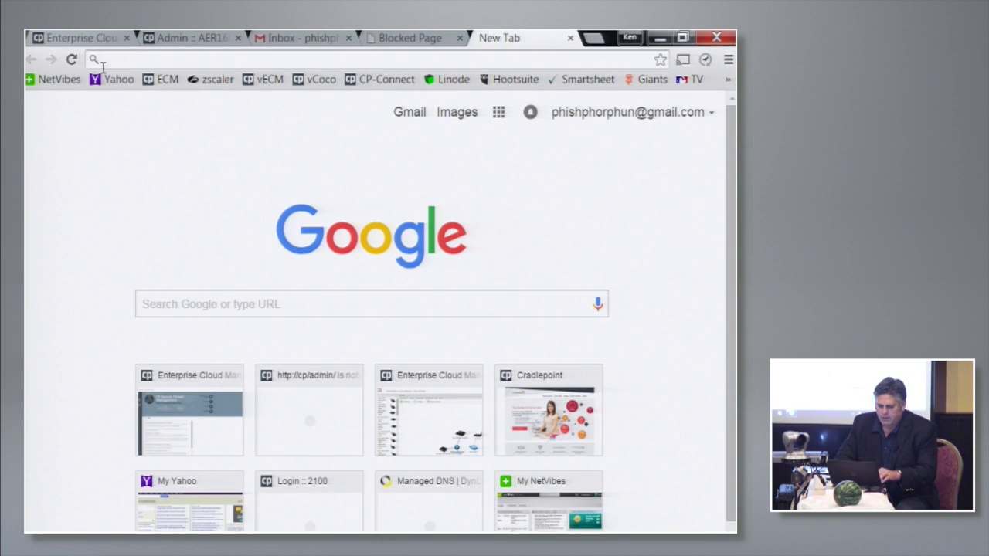
left_click(215, 80)
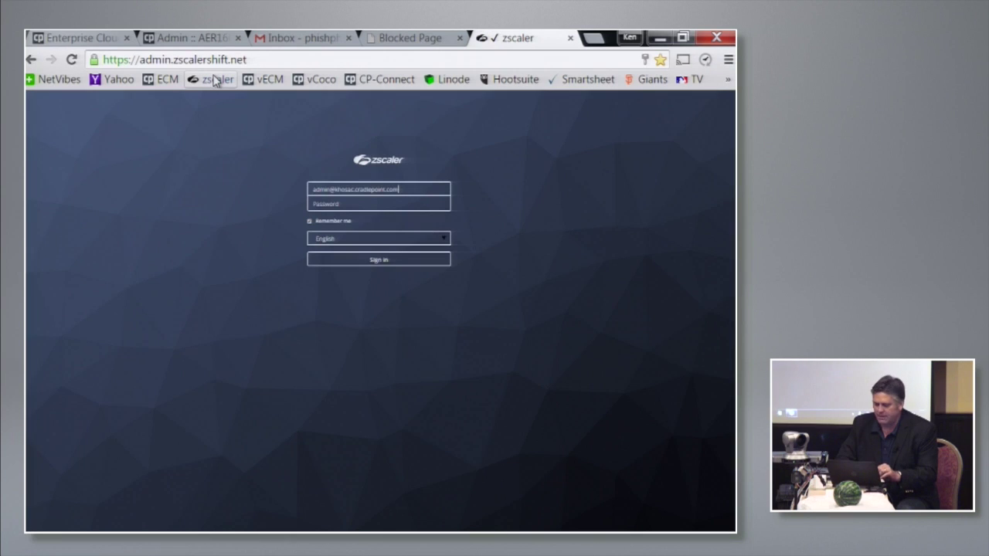
left_click(359, 208)
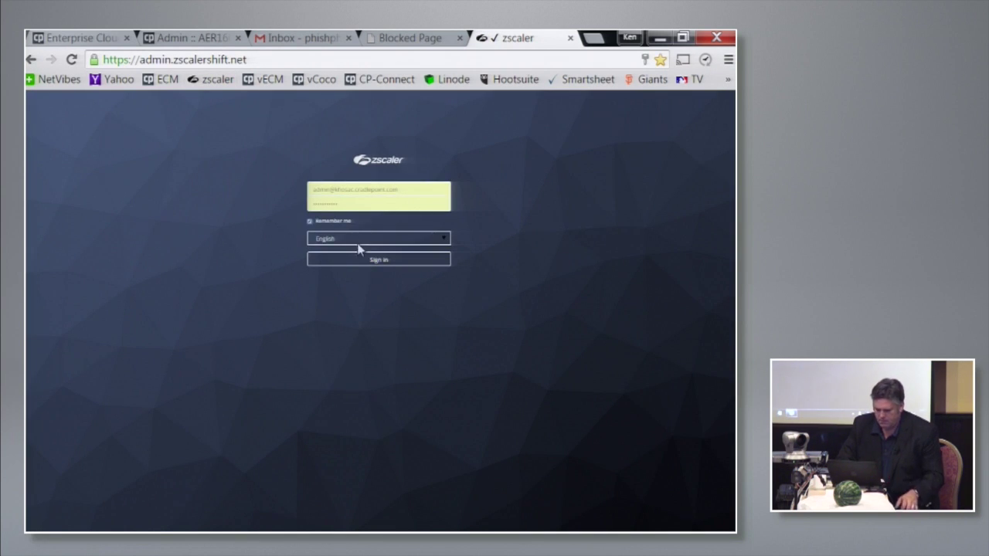
left_click(360, 261)
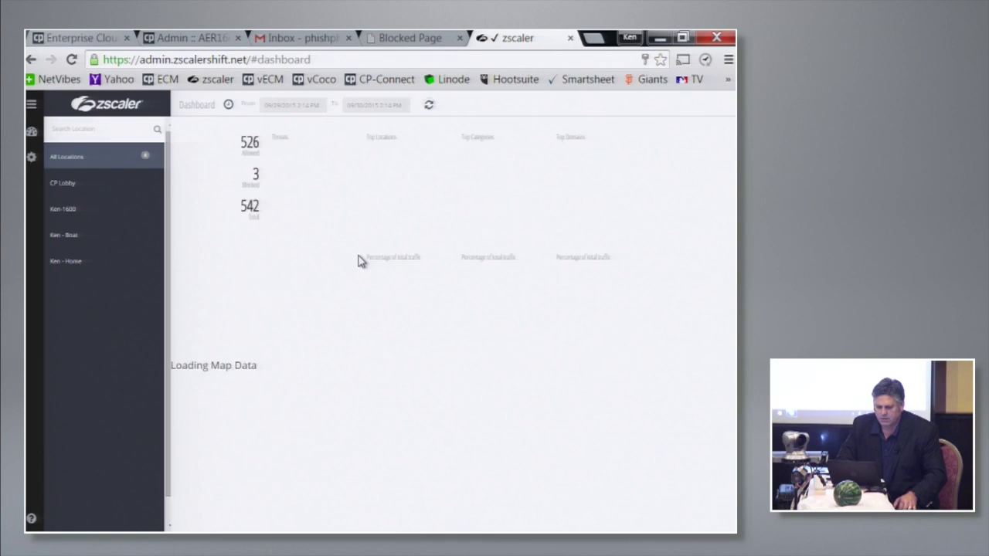
Open the router location's traffic dashboard and zoom in to read its categories and map.
left_click(65, 215)
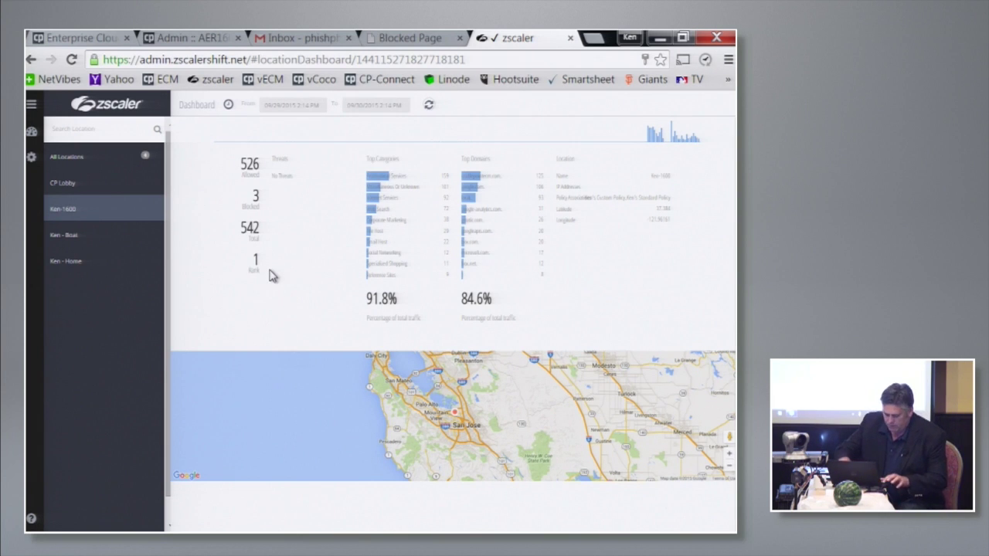
key("ctrl+plus")
key("ctrl+plus")
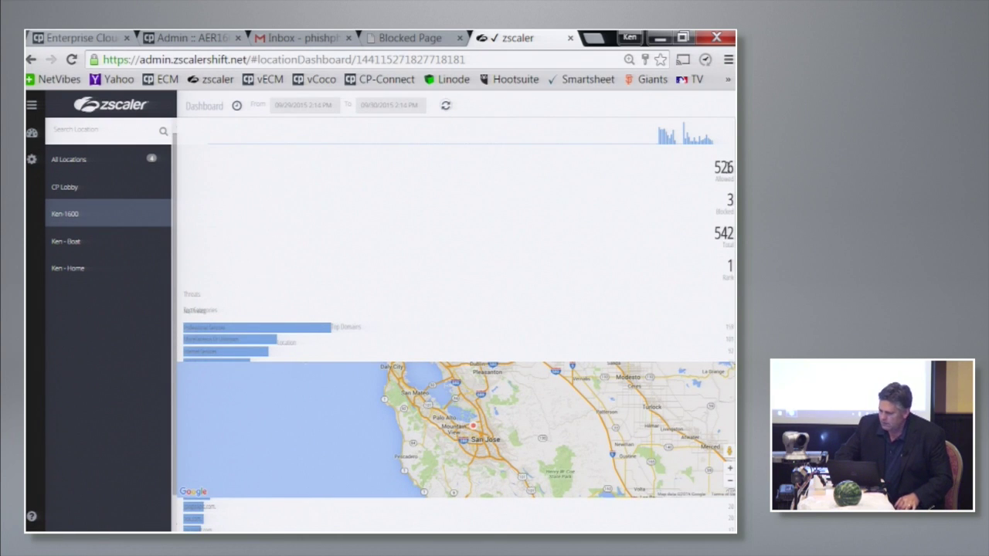
key("ctrl+0")
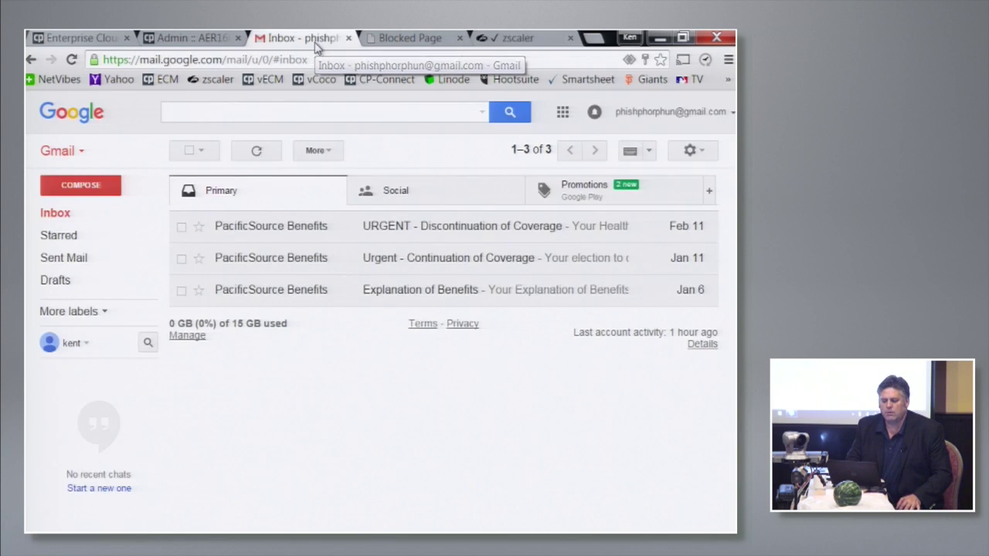
Switch to the Gmail inbox with the PacificSource Benefits messages.
left_click(315, 46)
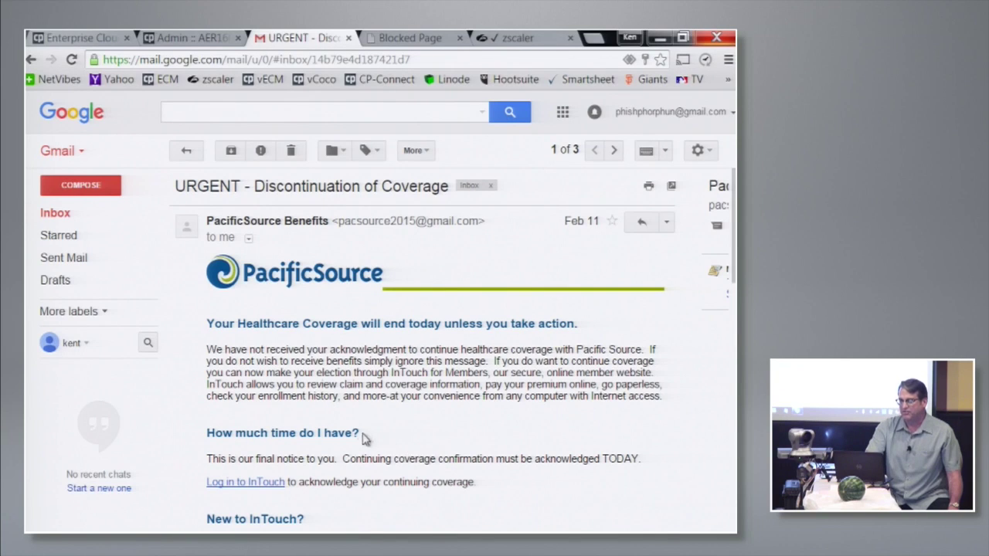
Follow the email's 'Log in to InTouch' link into a new tab.
left_click(234, 482)
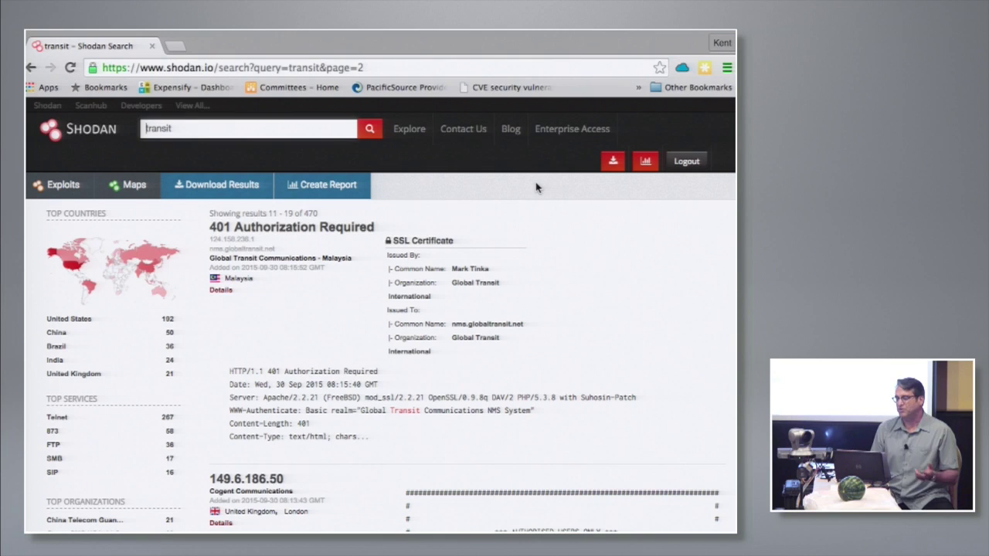
Scroll the Shodan transit results to the 166.239.197.193 Laidlaw Transit diesel tank entry.
scroll(477, 230, "down", 1)
scroll(478, 230, "up", 1)
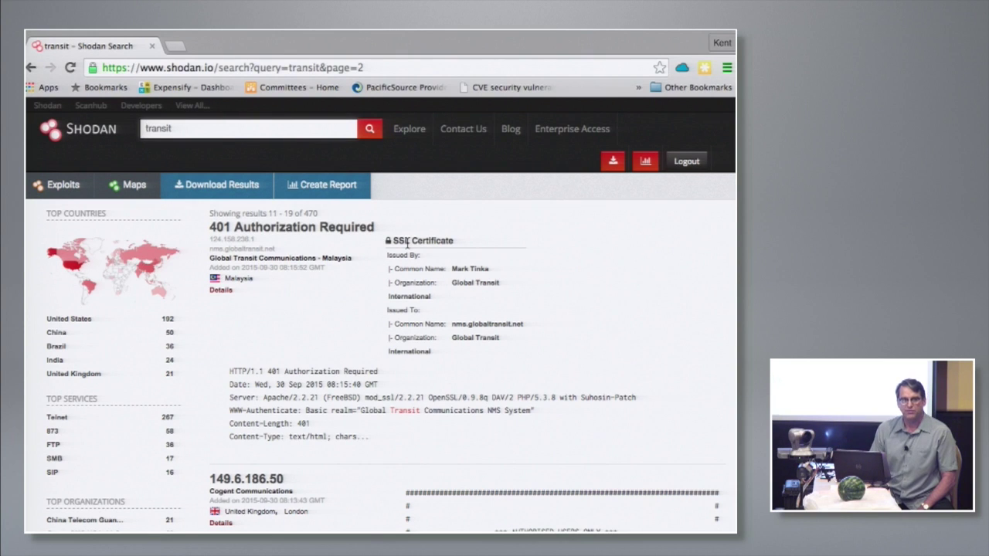
scroll(407, 244, "down", 5)
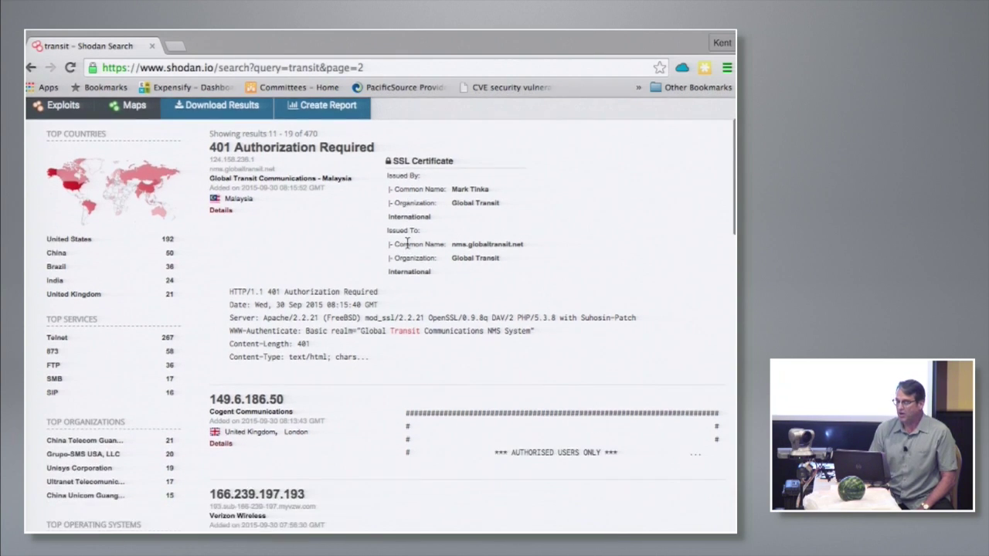
scroll(407, 245, "down", 4)
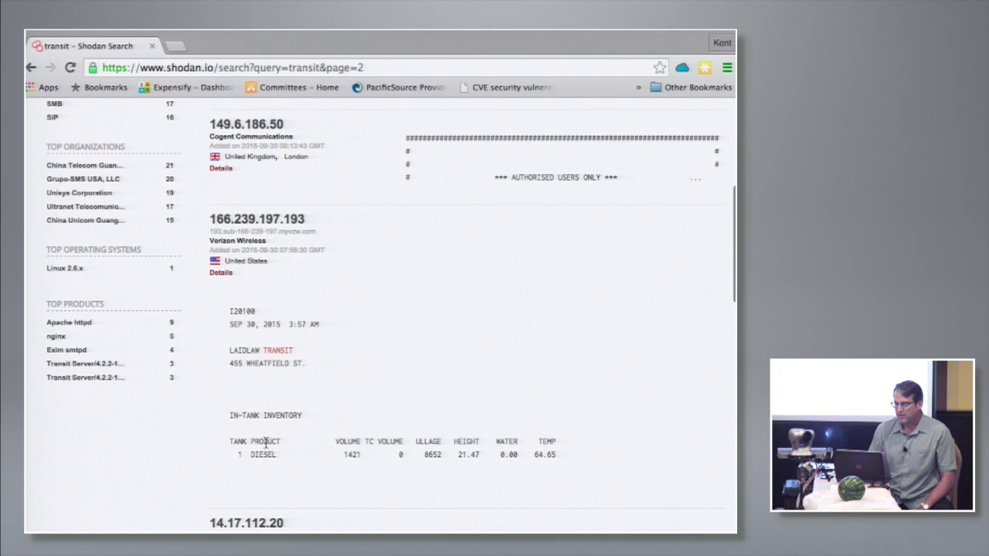
scroll(294, 452, "down", 2)
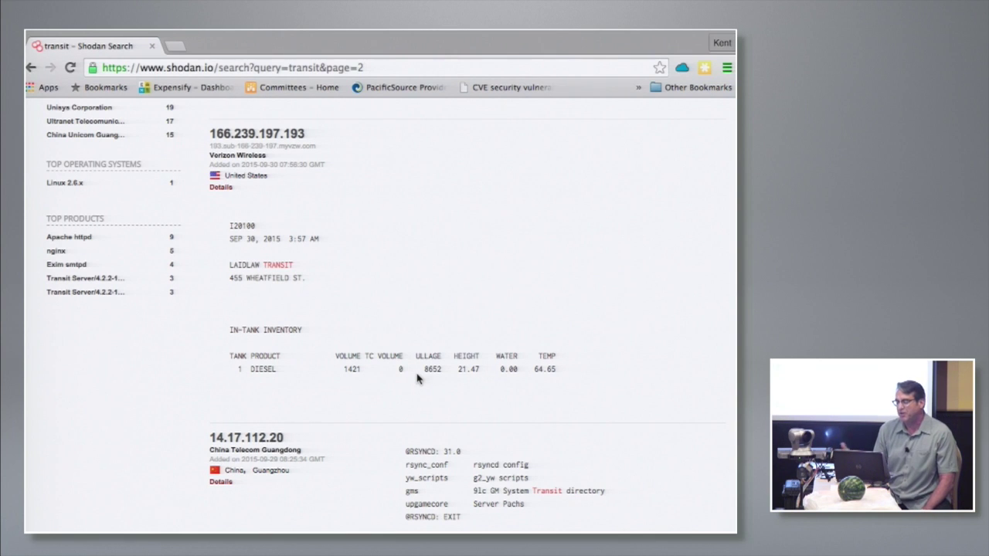
scroll(417, 377, "down", 4)
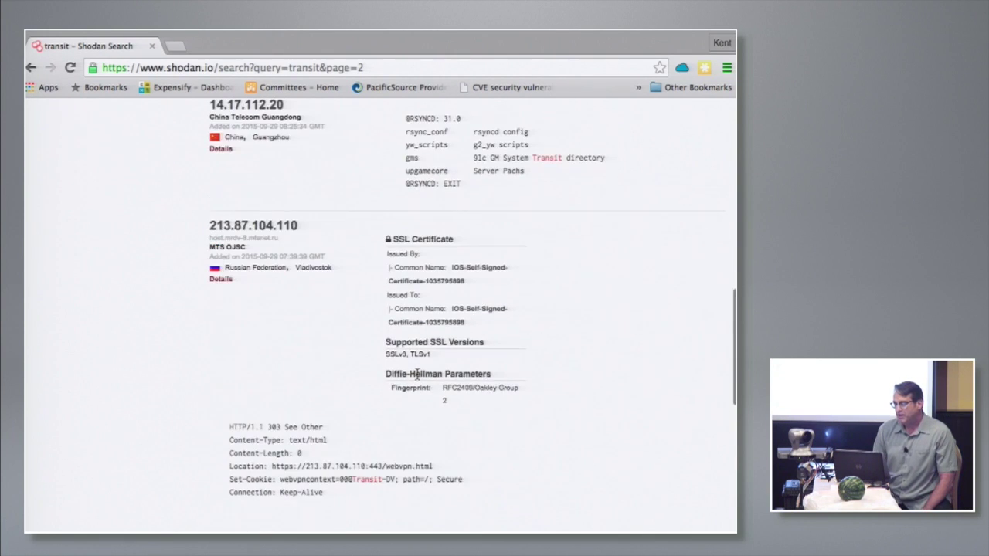
scroll(417, 375, "down", 4)
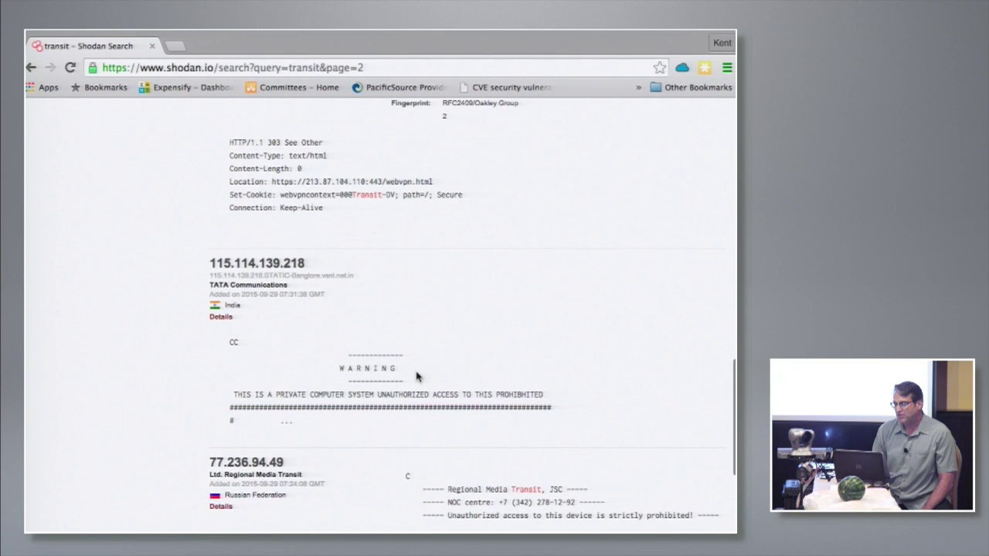
scroll(417, 377, "down", 1)
scroll(410, 362, "up", 8)
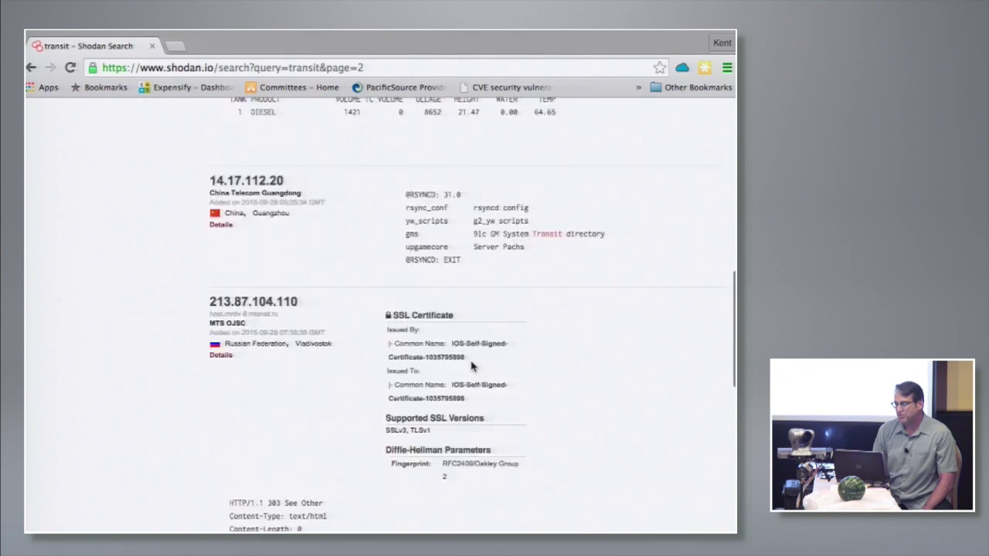
scroll(255, 154, "up", 1)
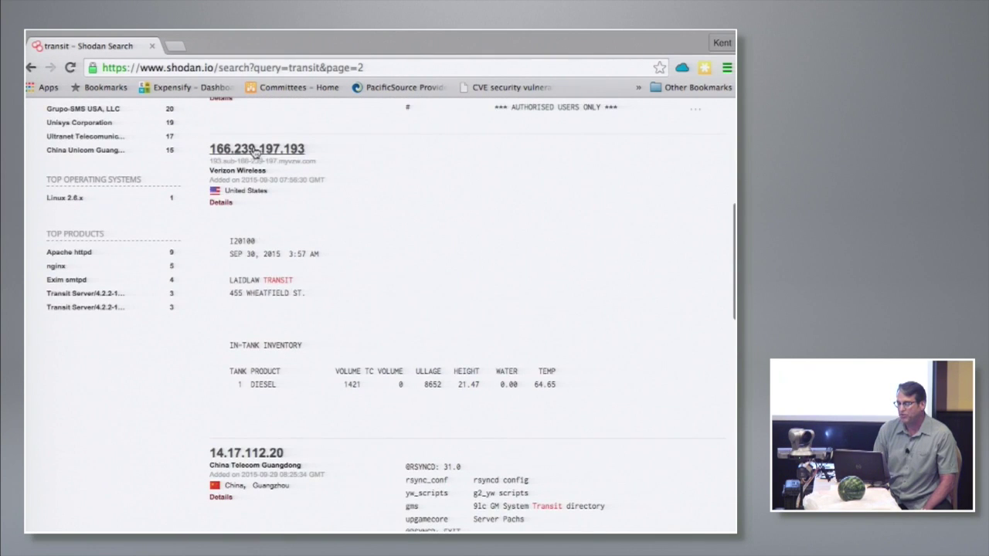
left_click(253, 155)
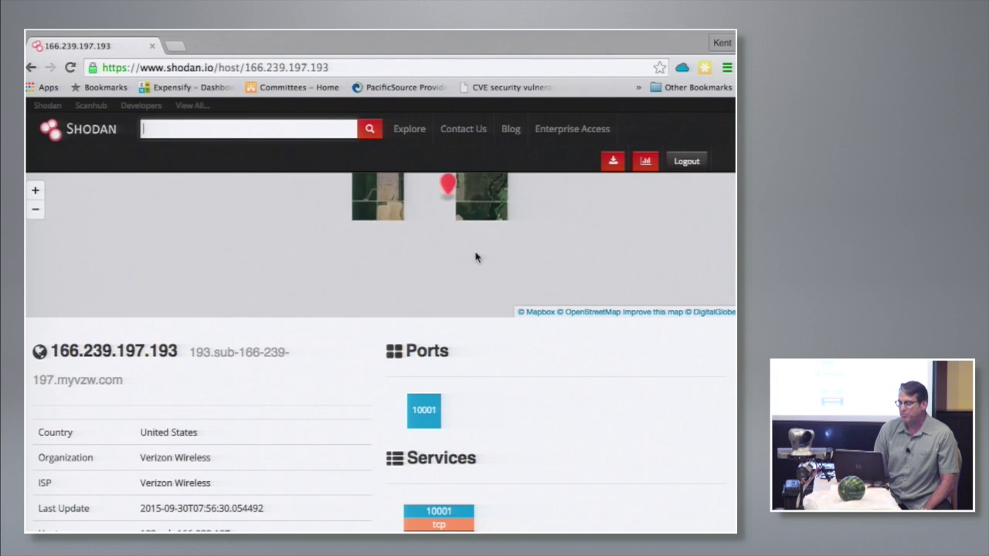
scroll(548, 366, "down", 3)
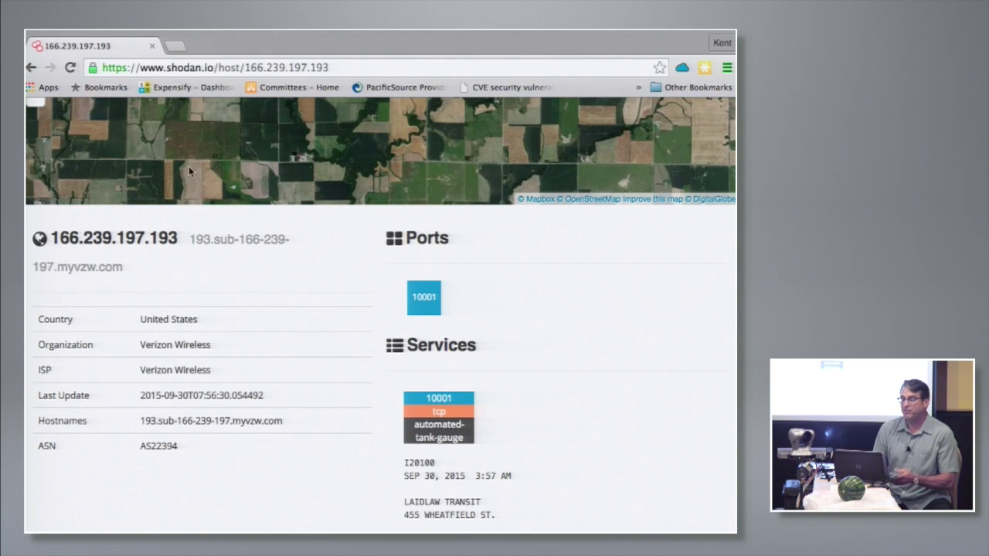
left_click(31, 68)
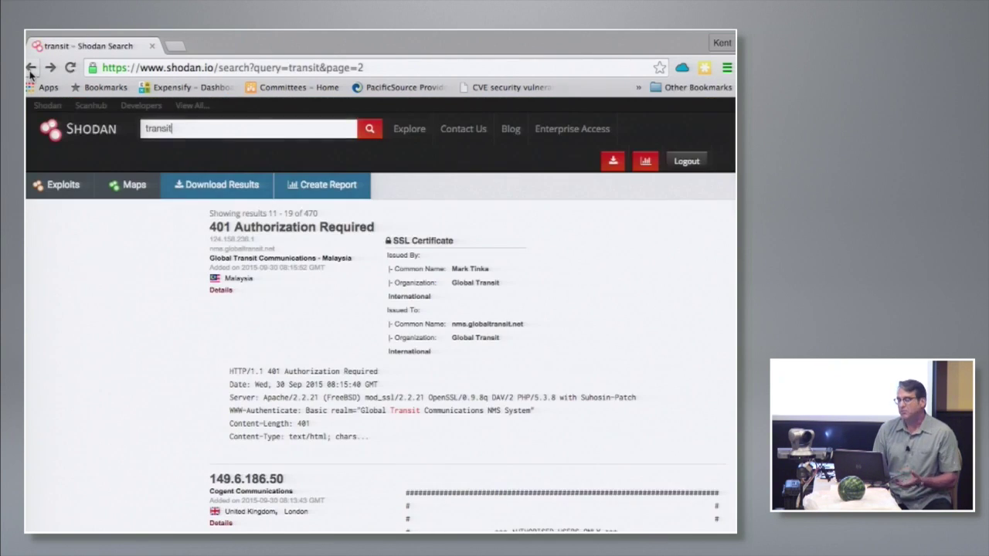
double_click(187, 130)
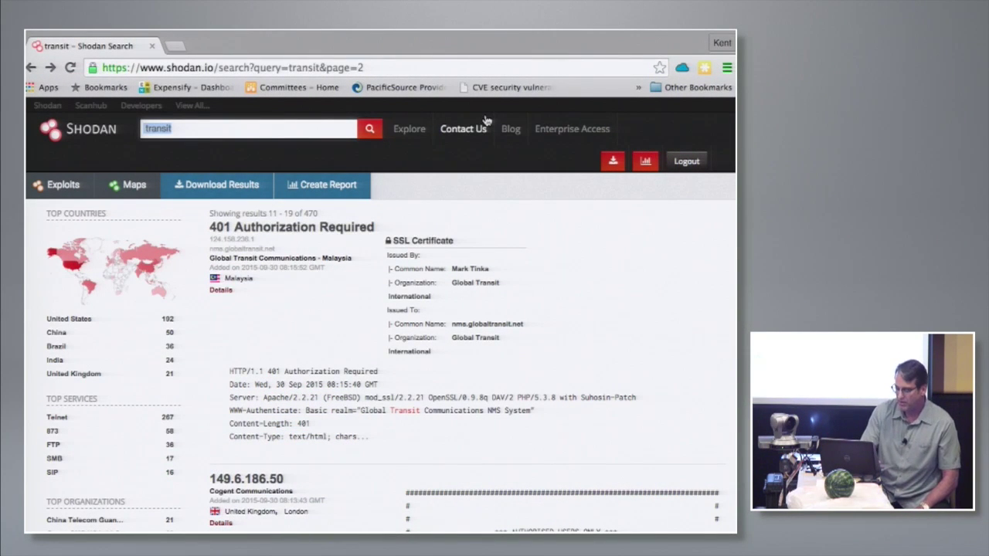
Switch via Mission Control to the Parallels space showing cansniffer and the IC Simulator.
key("ctrl+Up")
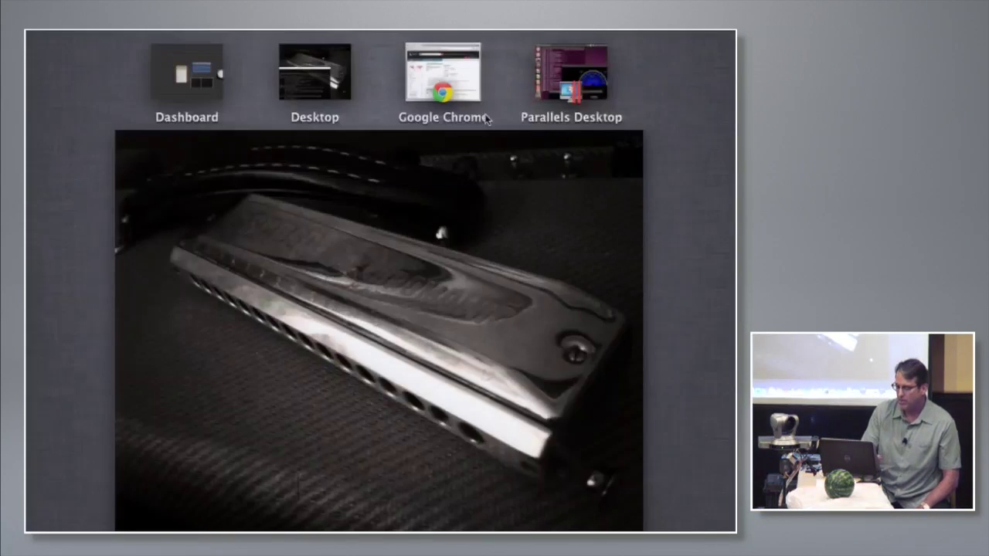
left_click(572, 73)
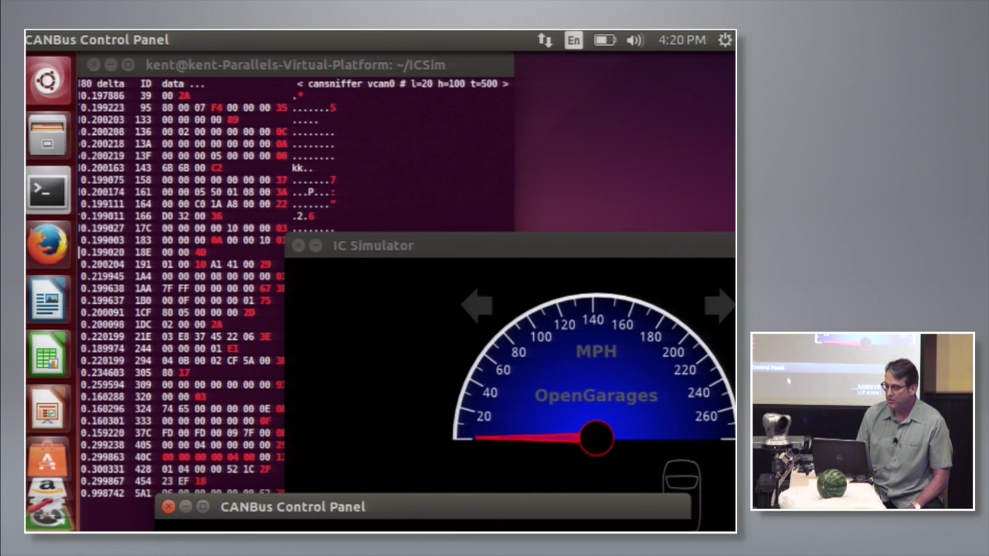
Accelerate the ICSim car toward 60 MPH with five Up presses, then activate the left turn signal.
key("Up")
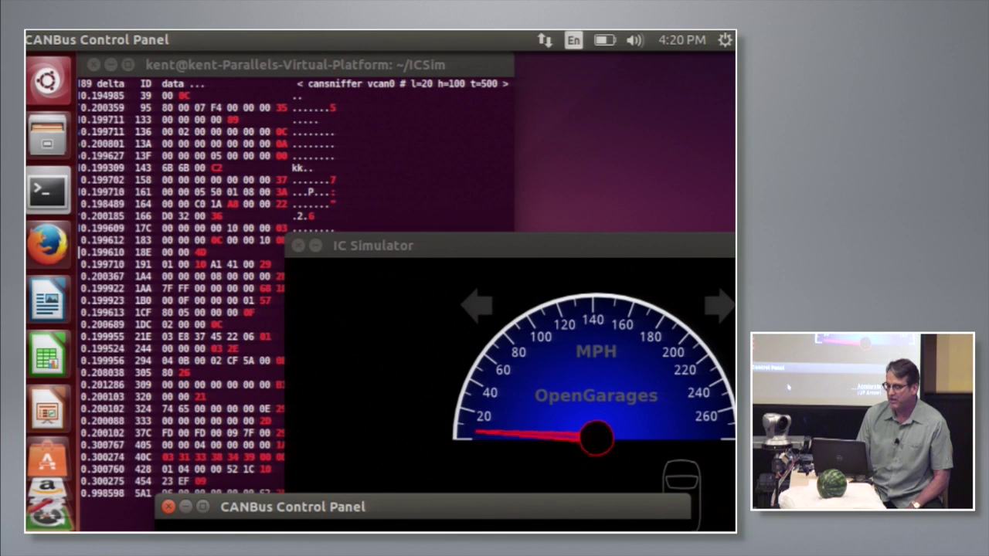
key("Up")
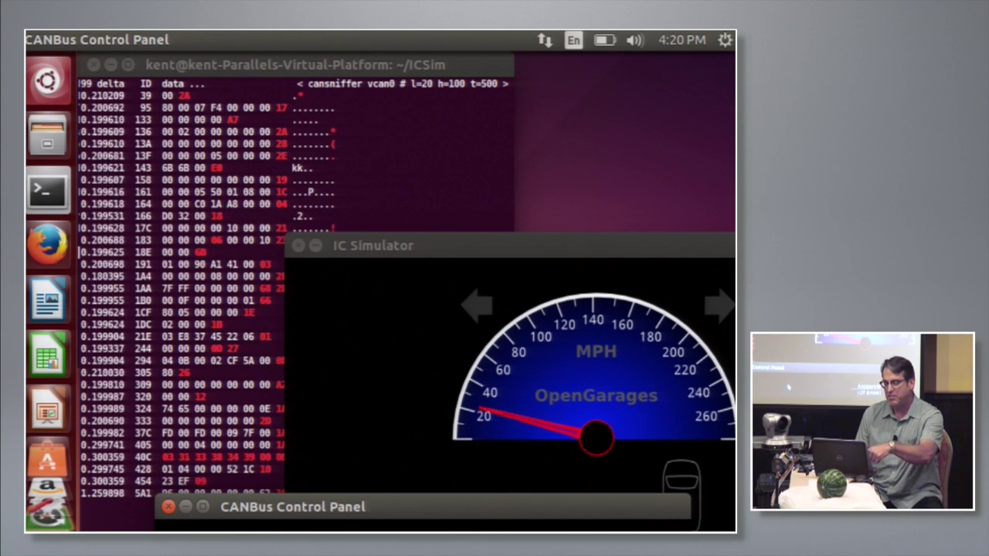
key("Up")
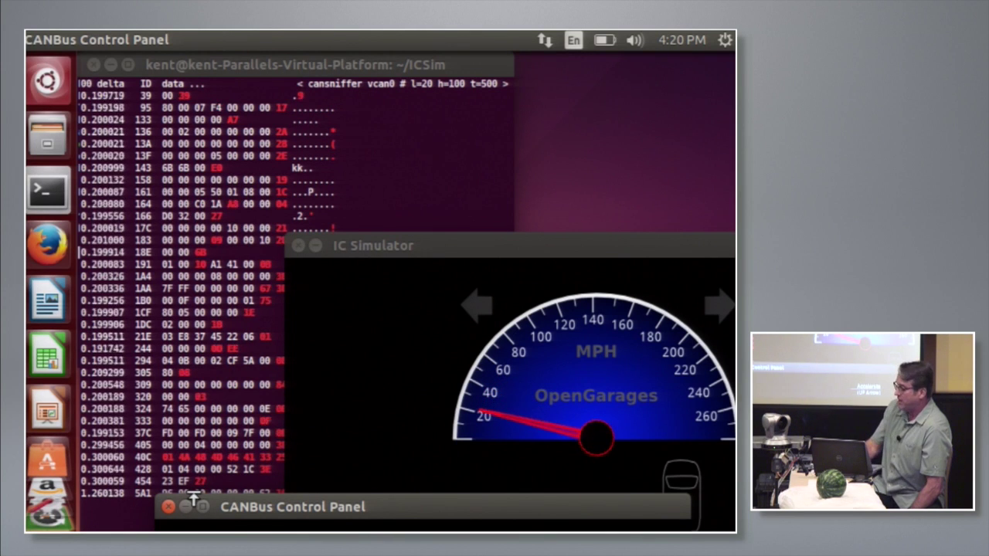
key("Up")
key("Up")
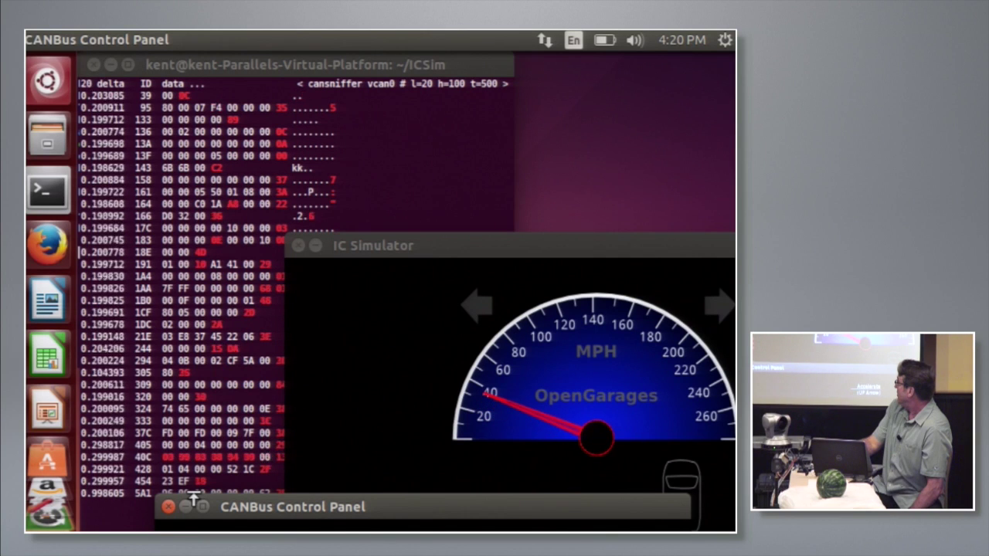
key("Up")
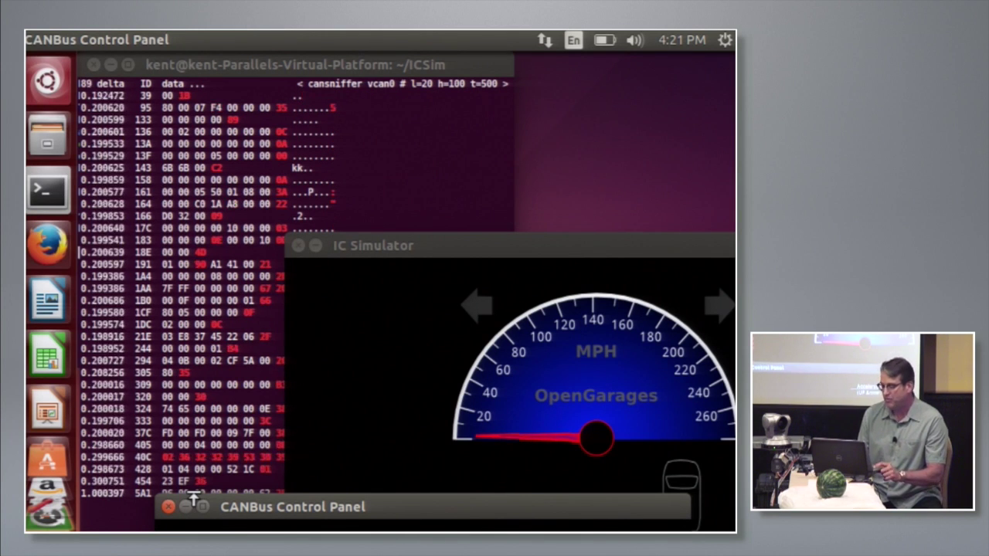
key("Left")
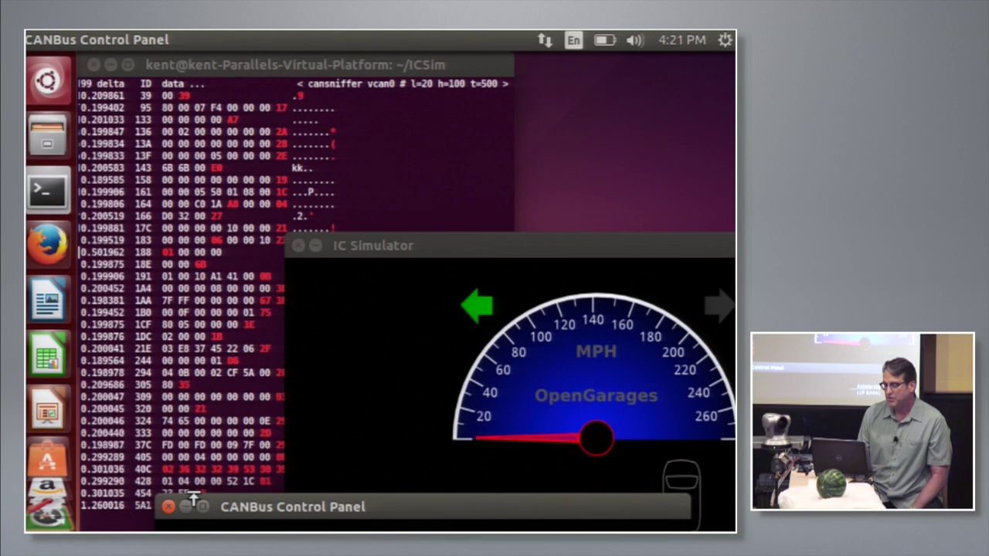